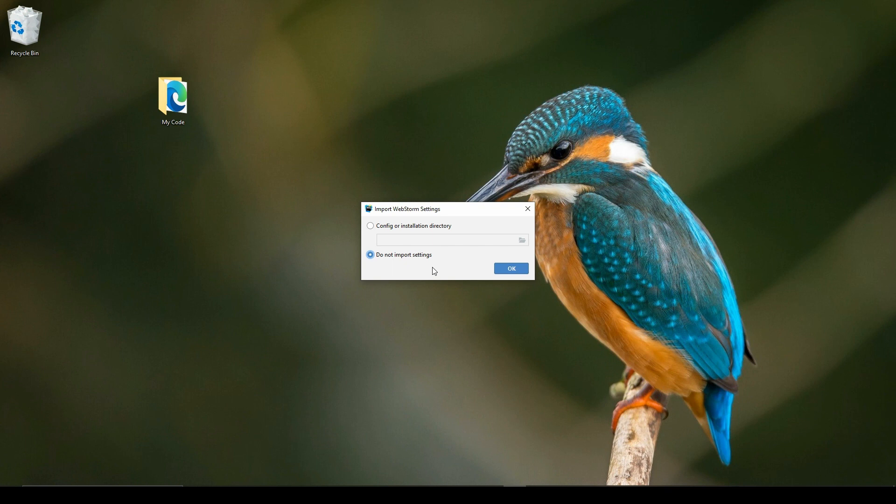
Complete the first launch without importing settings and allow WebStorm through the Windows firewall on public networks.
left_click(506, 267)
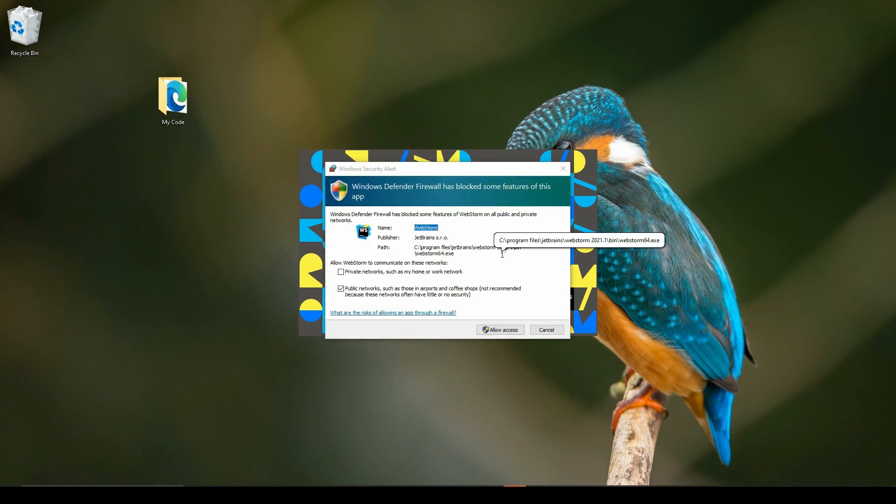
left_click(496, 331)
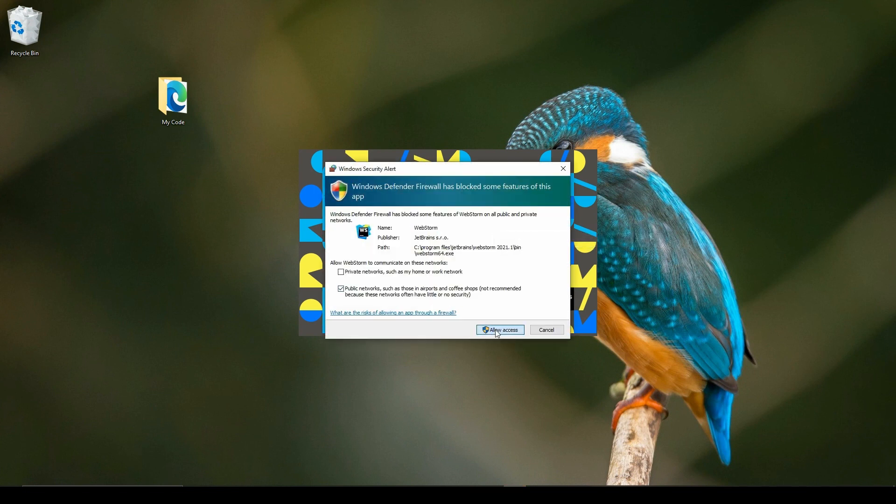
left_click(496, 330)
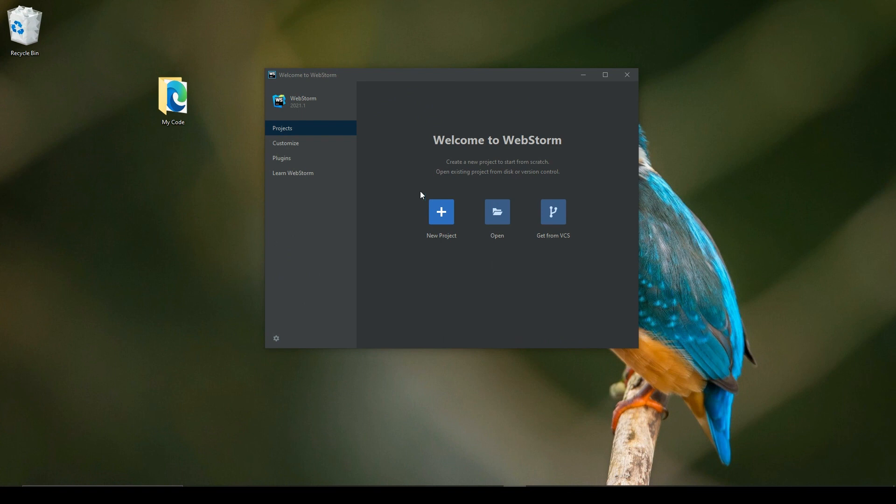
Create an empty project named Hello in the WebstormProjects folder, dismiss the Code With Me tip and maximize the project window.
left_click(447, 214)
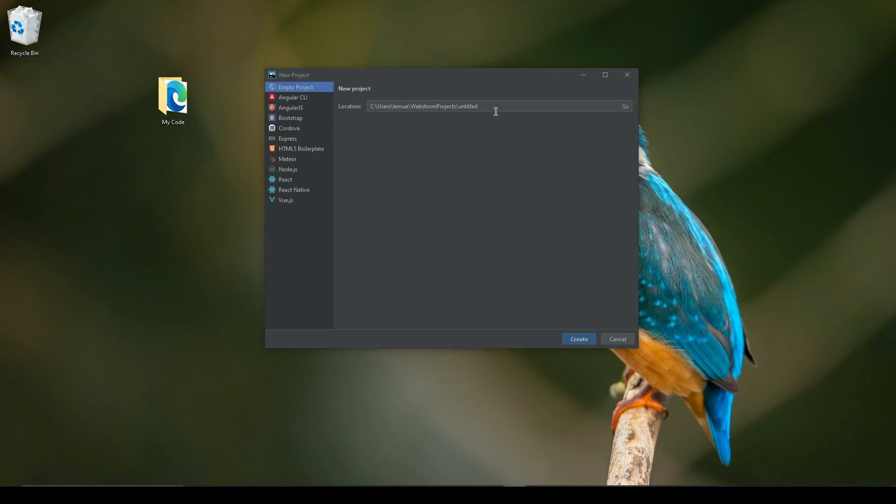
left_click_drag(479, 106, 459, 107)
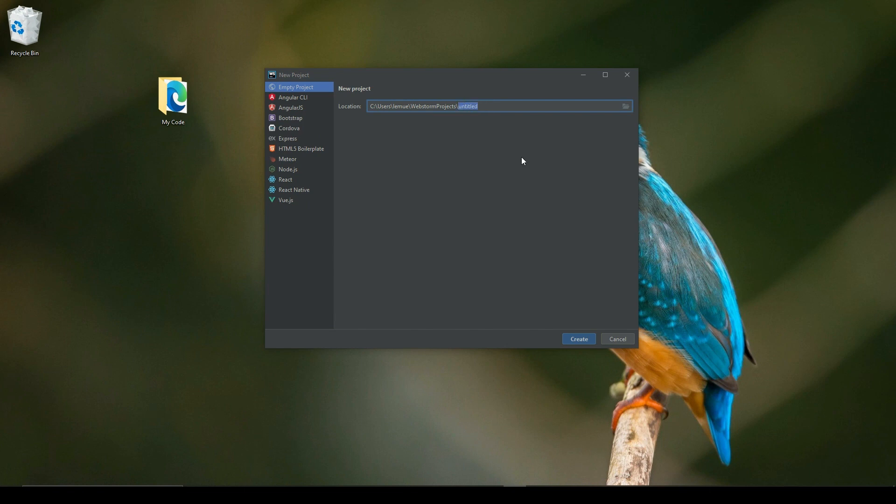
type("Hello")
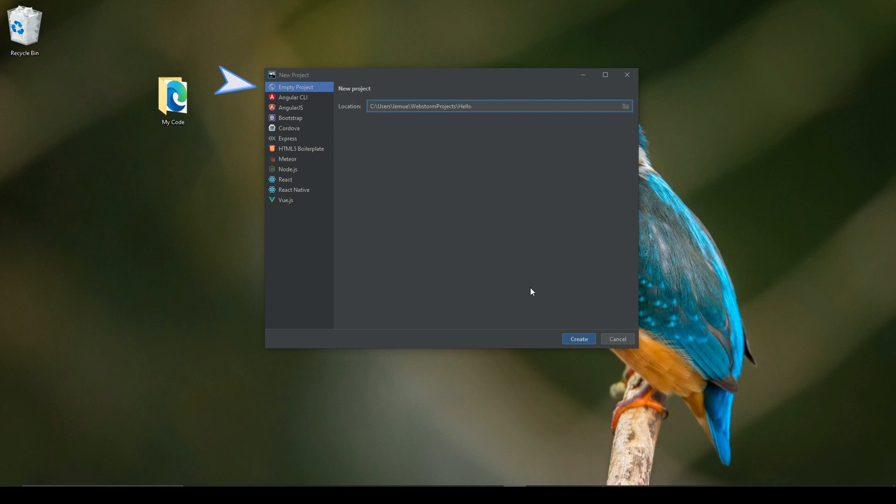
left_click(579, 339)
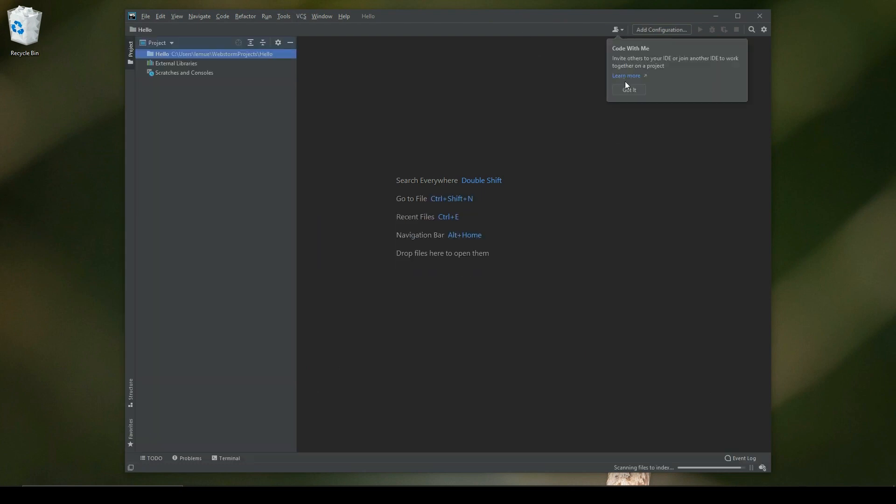
left_click(628, 89)
left_click(736, 15)
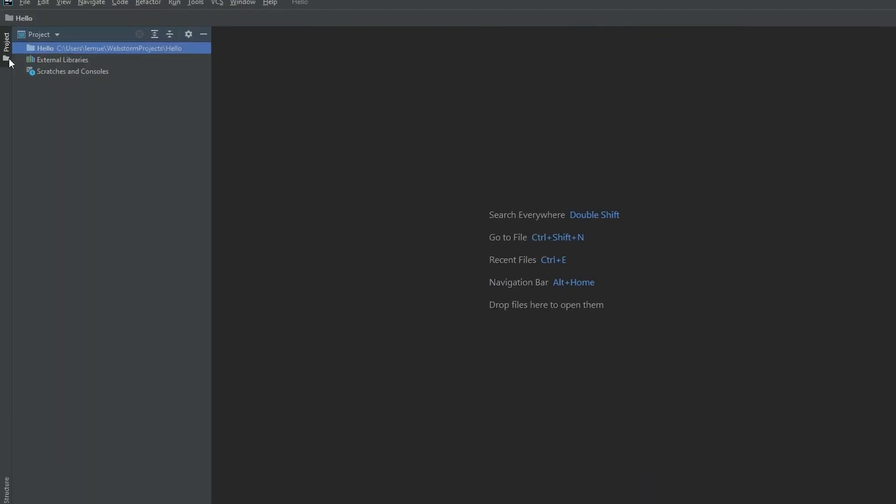
Add a new HTML 5 file named Home to the Hello project folder.
right_click(91, 61)
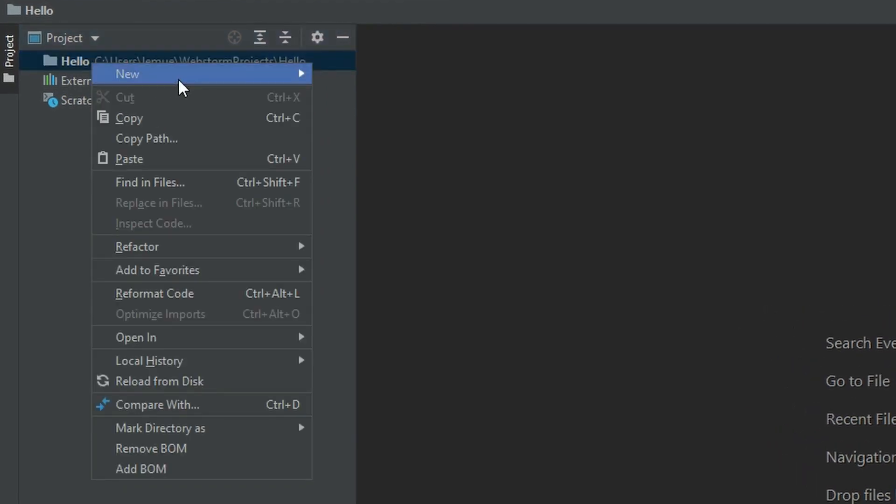
mouse_move(177, 77)
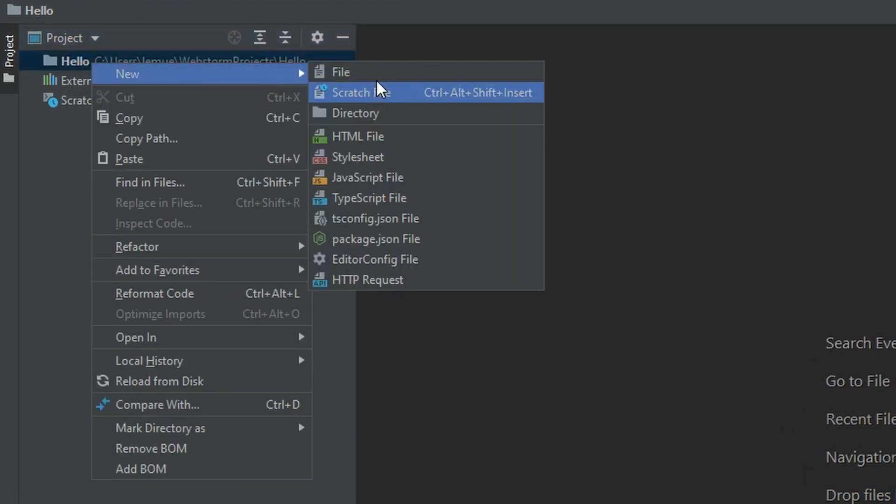
left_click(373, 136)
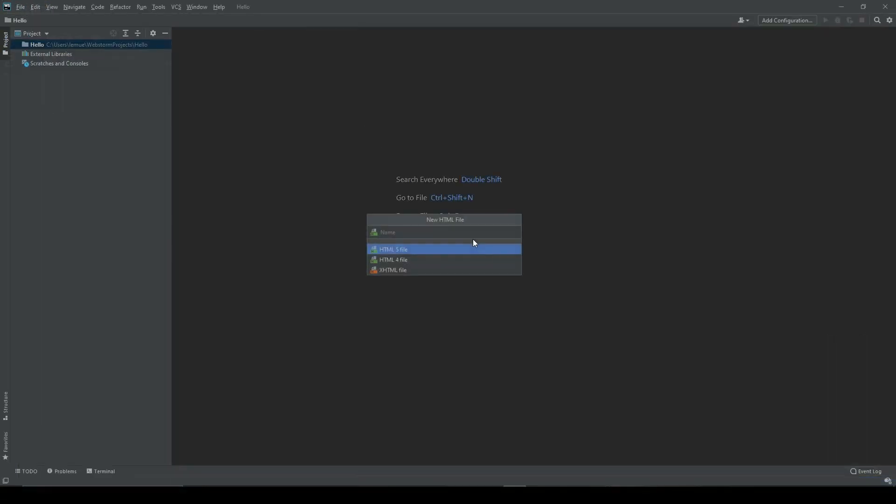
type("Heello")
key("Return")
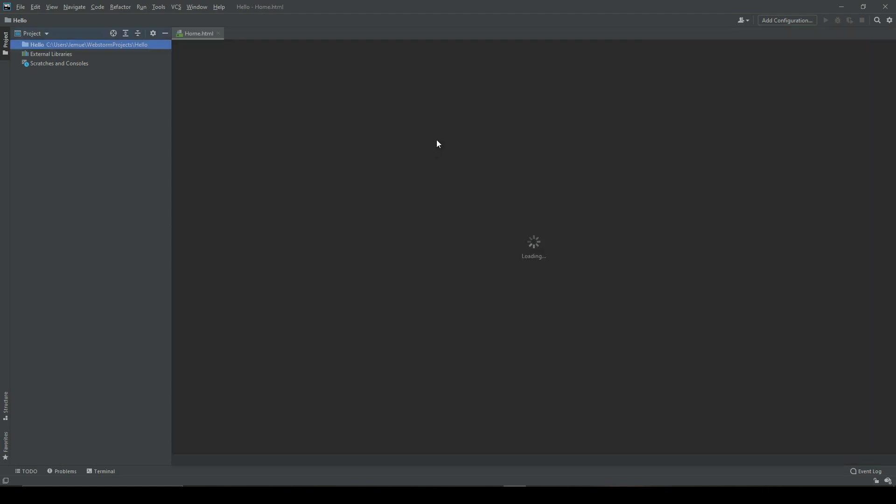
Set the page title to First, enter "Testing 1, 2, 3" in the body, and add two blank lines after the closing html tag.
type("First</title>")
key("Return")
type("Tes")
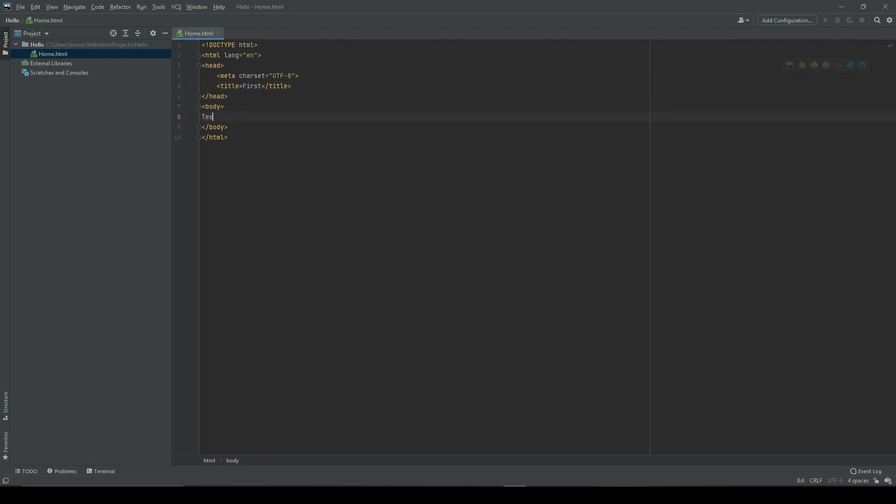
type("ting 1, 2, 3")
left_click(390, 177)
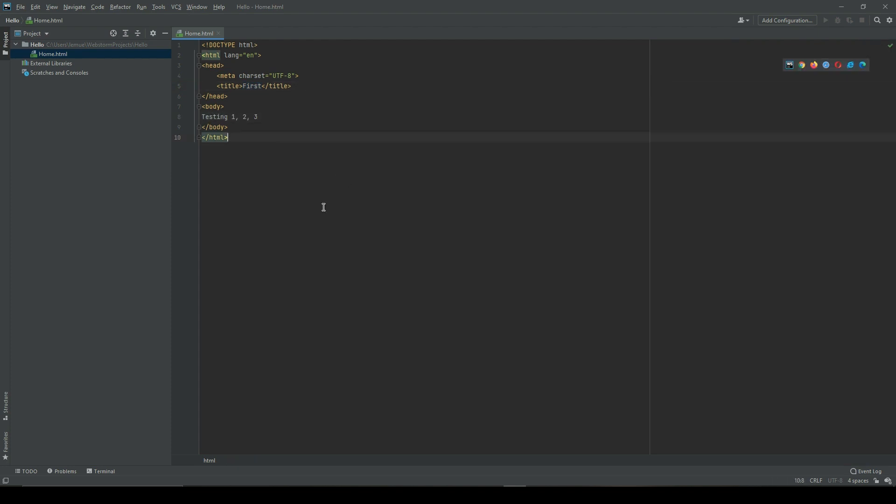
key("Return")
key("Return")
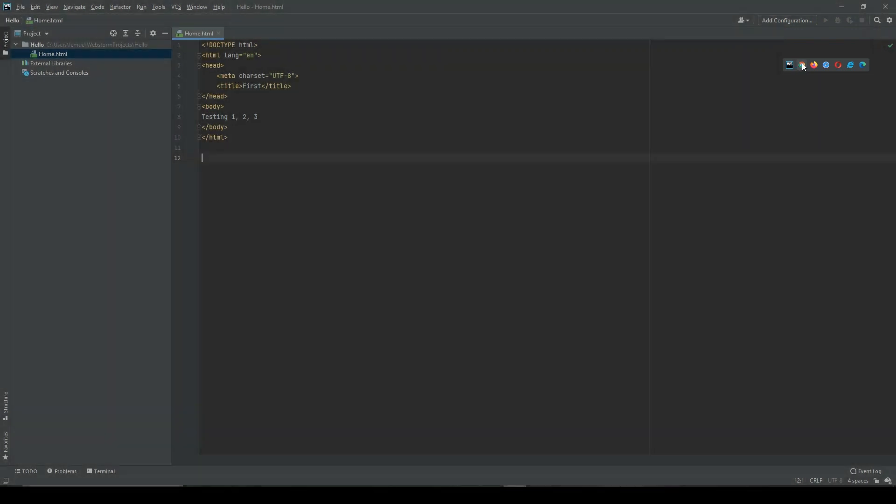
Preview Home.html in Microsoft Edge, dismiss the restore prompt, check the page's body text, and close the browser.
left_click(801, 66)
left_click(862, 65)
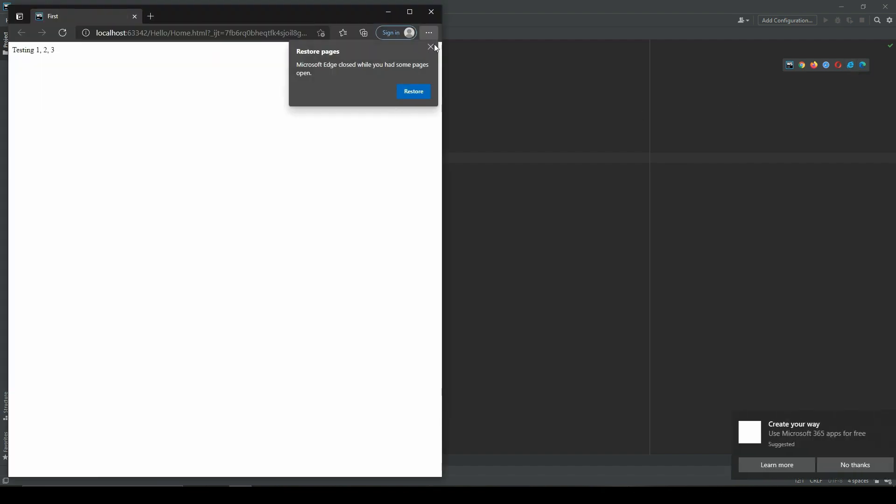
left_click(431, 47)
left_click_drag(68, 52, 1, 52)
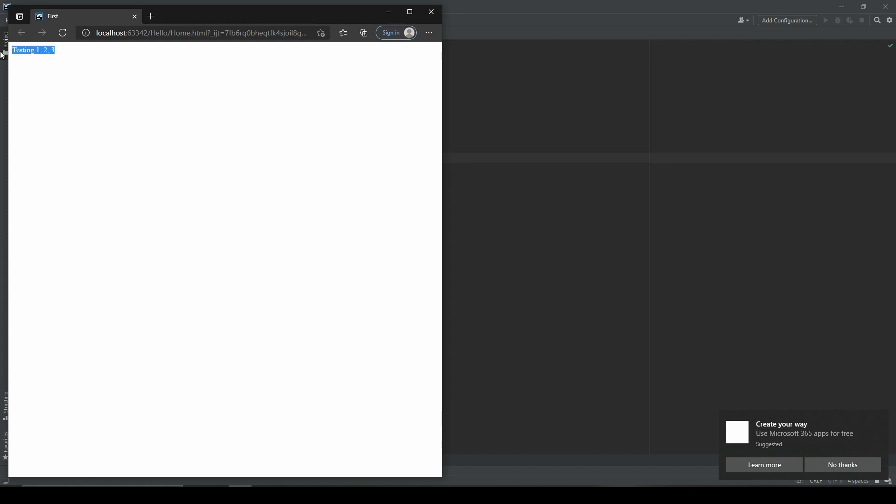
left_click(83, 60)
left_click(431, 12)
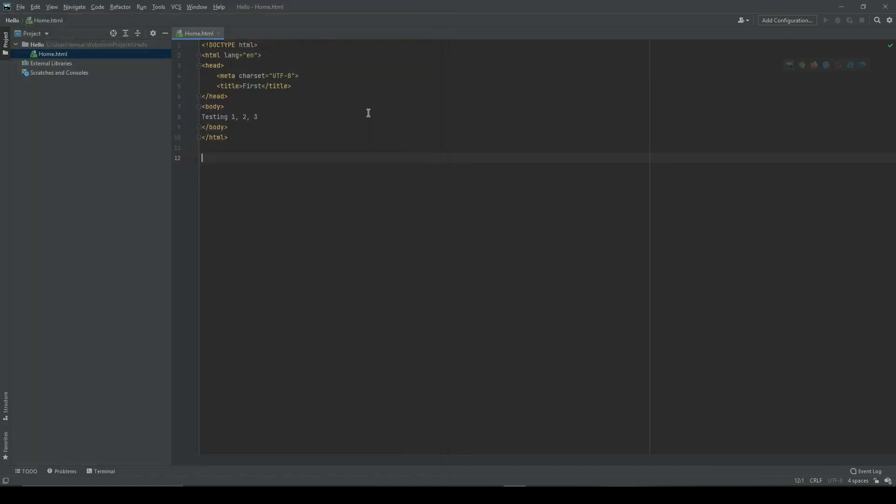
Search the plugin marketplace for "mater", install Material Theme UI Lite and Atom Material Icons, and dismiss the plugin update notification.
left_click(21, 8)
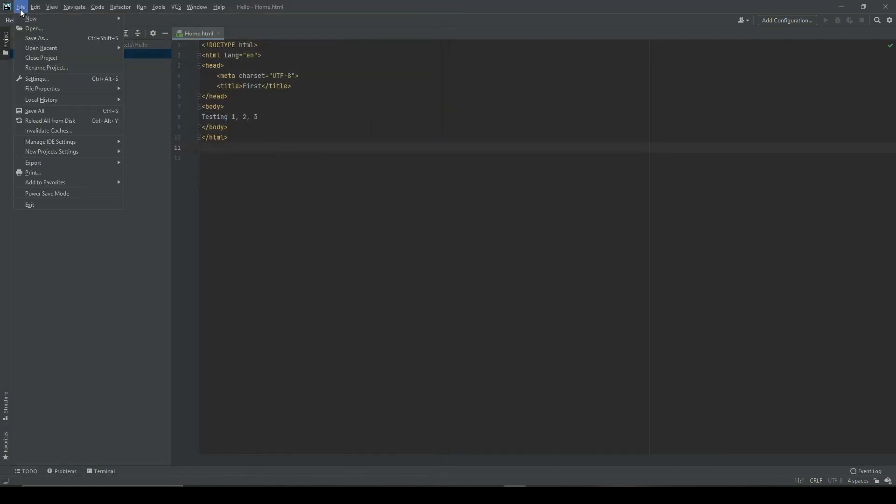
left_click(30, 83)
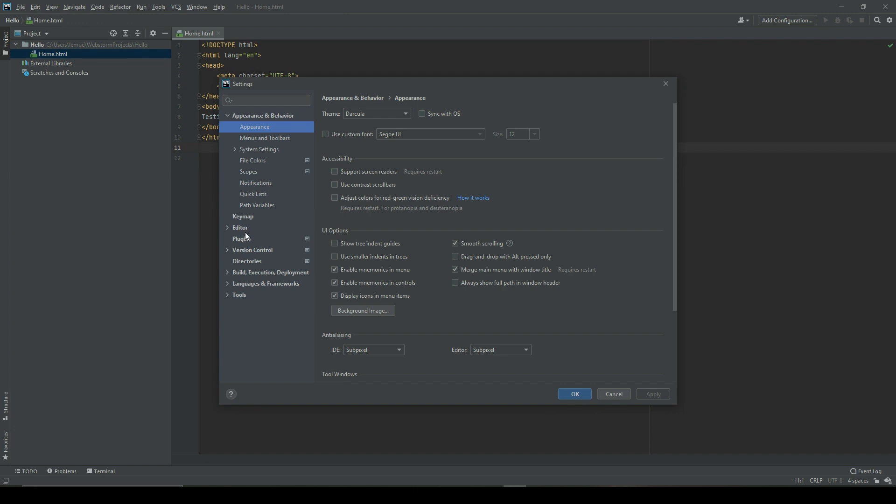
left_click(246, 240)
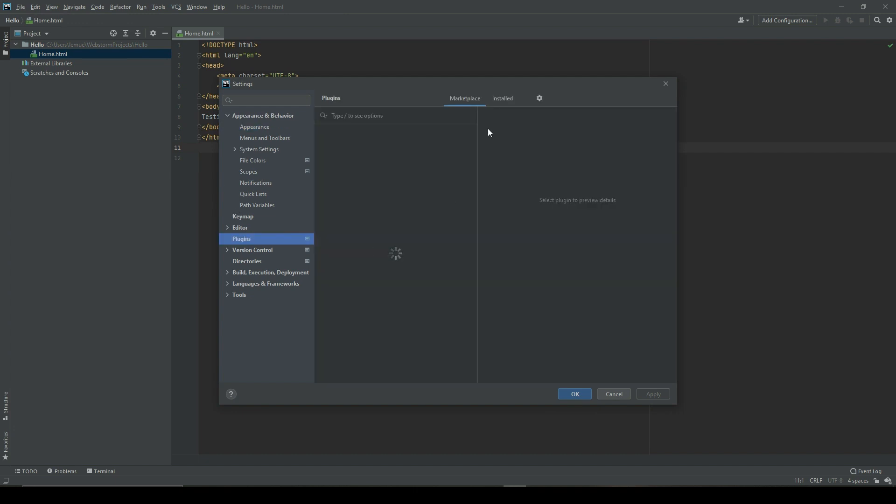
left_click(391, 119)
type("mater")
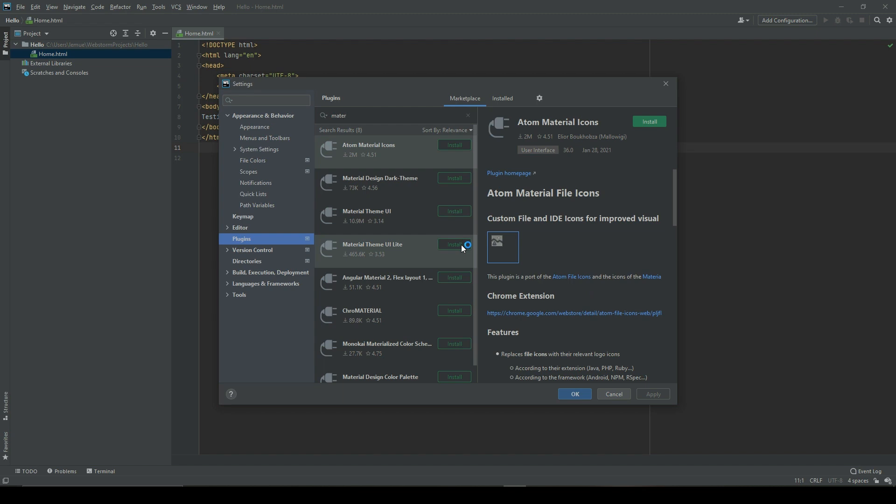
left_click(528, 266)
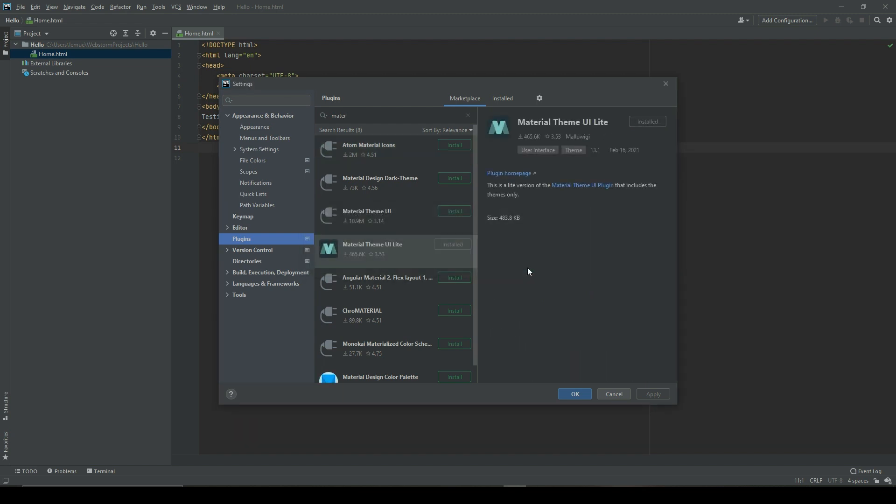
left_click(452, 145)
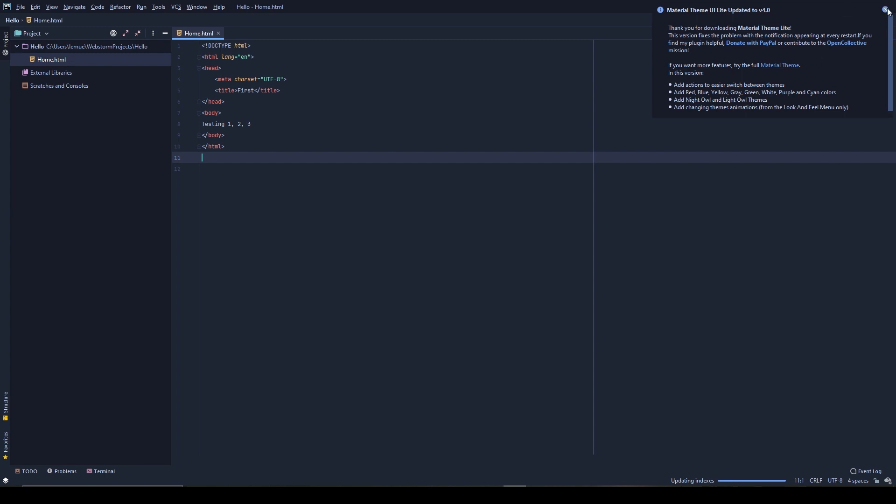
left_click(885, 10)
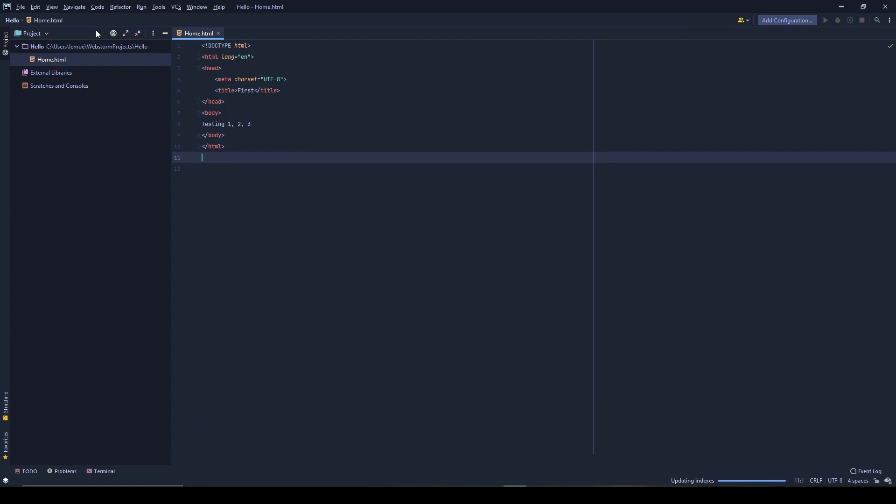
Set the font size of the Moonlight (Material) color scheme to 25 in the editor settings and apply the change.
left_click(21, 8)
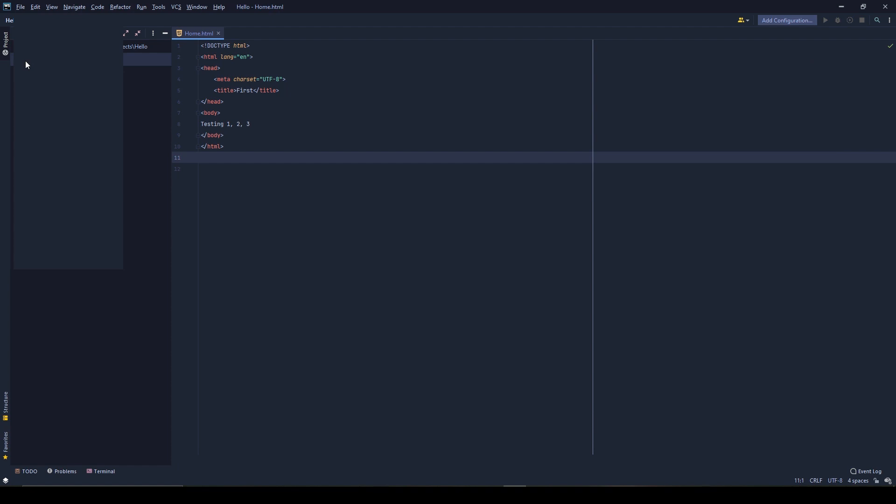
left_click(266, 145)
left_click(253, 171)
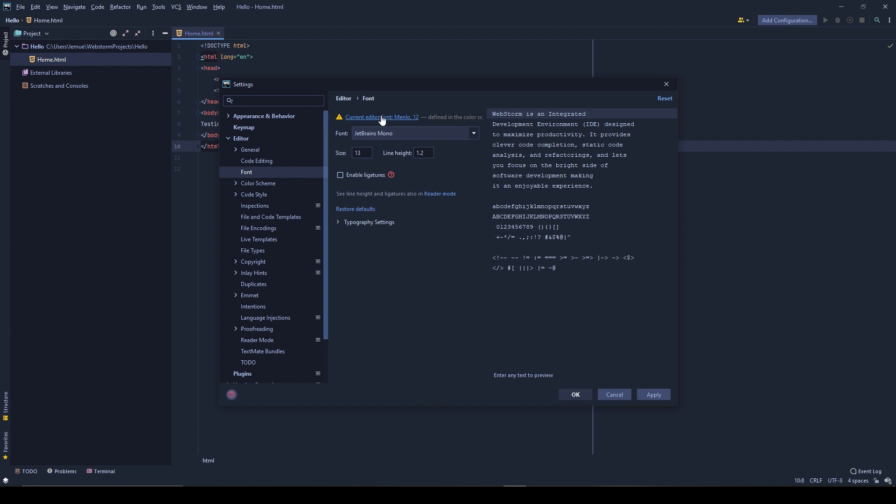
left_click(383, 117)
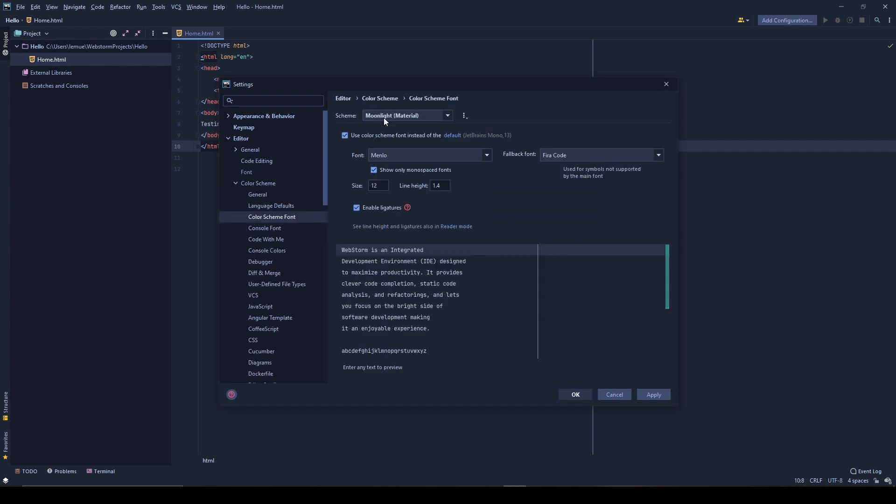
left_click(366, 185)
type("25")
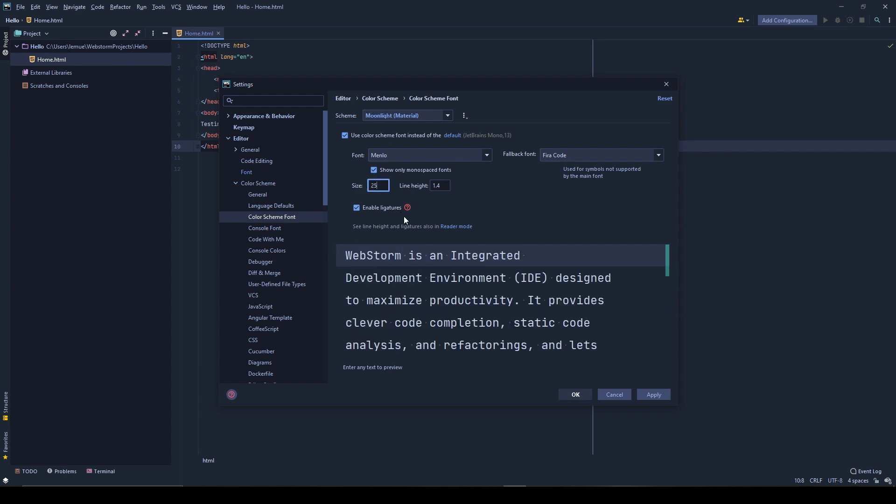
left_click(252, 229)
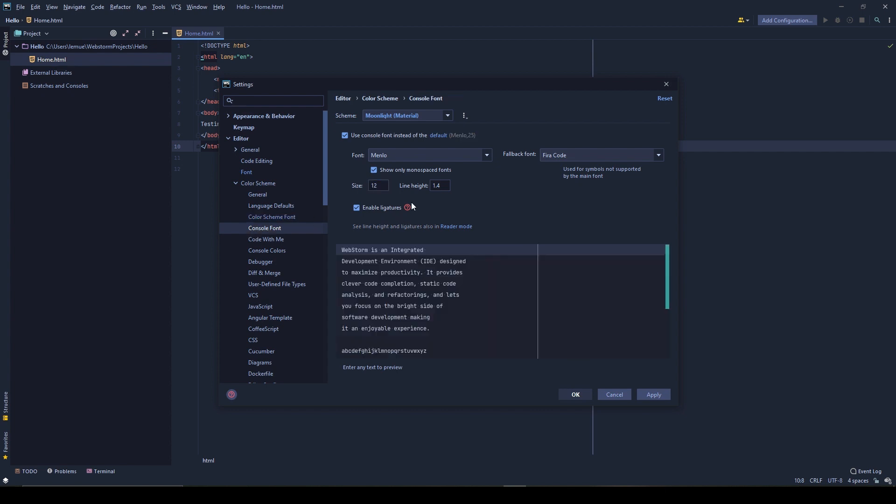
left_click(267, 217)
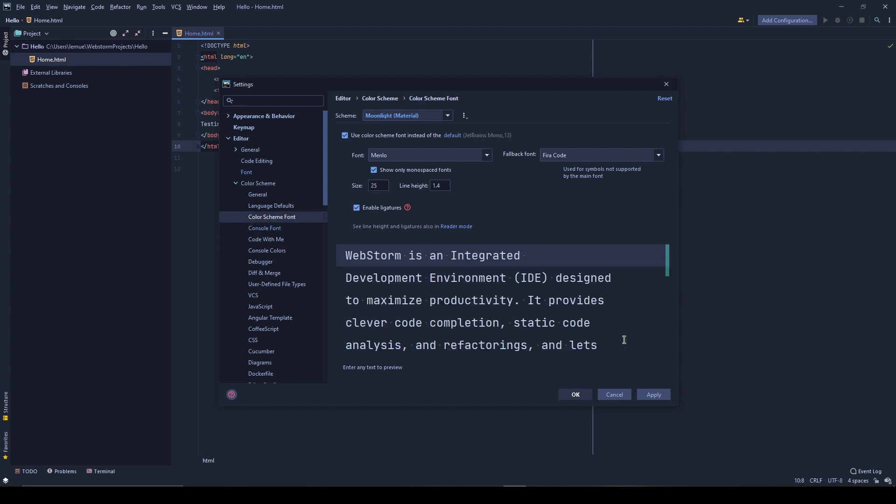
left_click(655, 395)
left_click(575, 394)
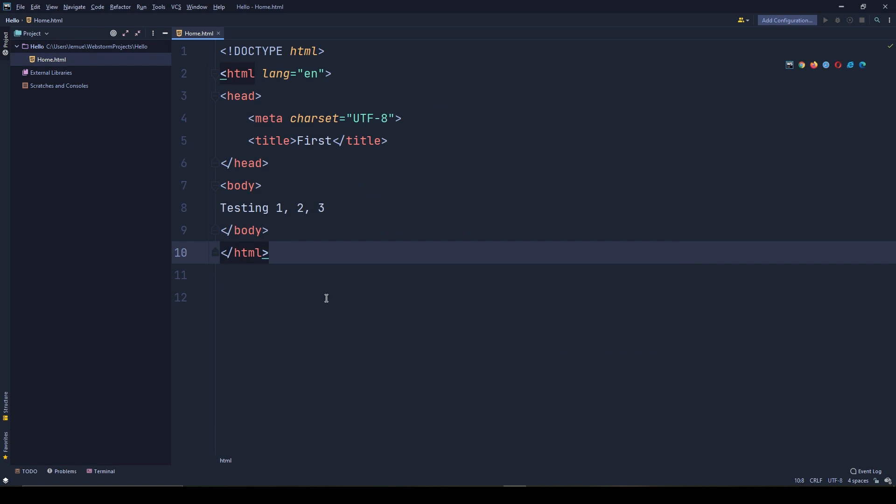